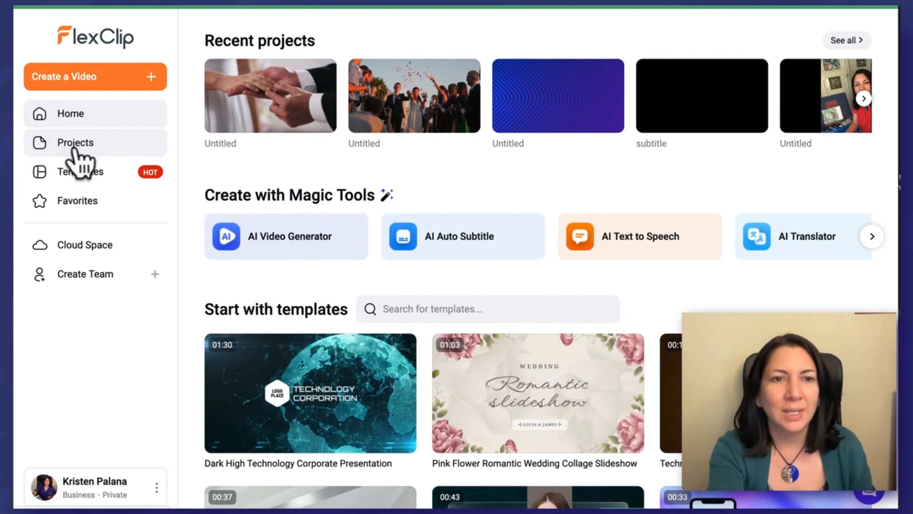
# Step: Go to the Projects page that lists all saved video projects
pyautogui.click(77, 145)
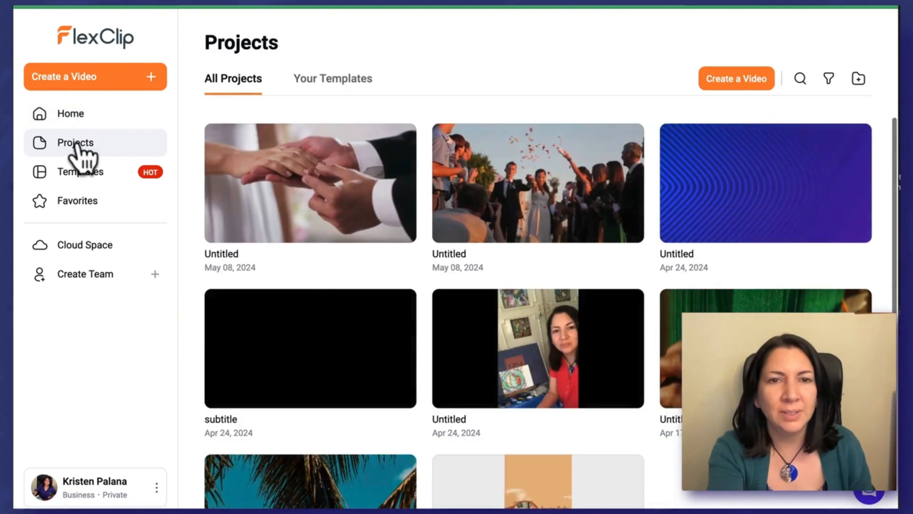
# Step: Open the first Untitled wedding ring project and select its 'It's your big day' subtitle for translation
pyautogui.click(304, 226)
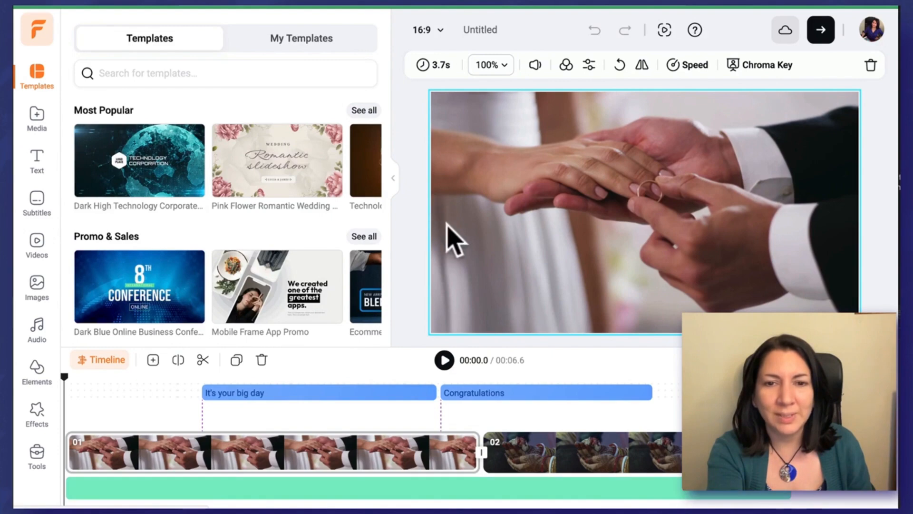
pyautogui.click(241, 392)
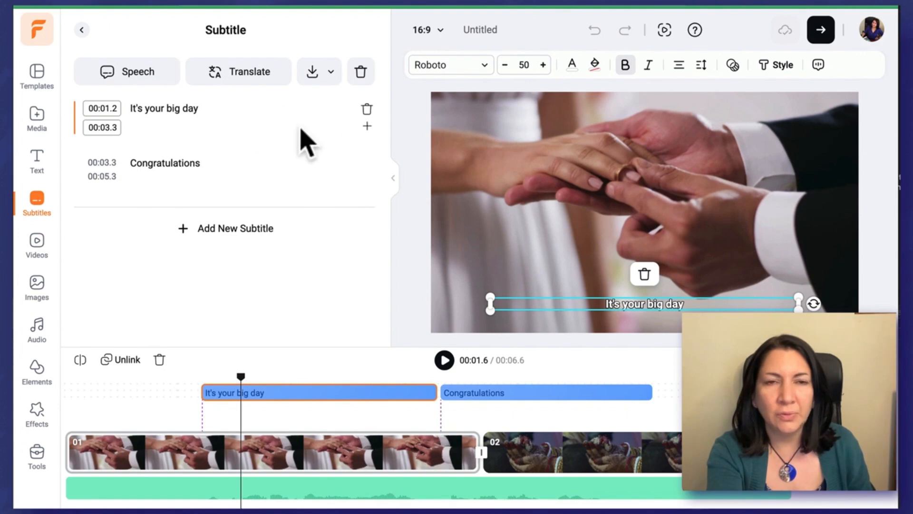
pyautogui.click(255, 81)
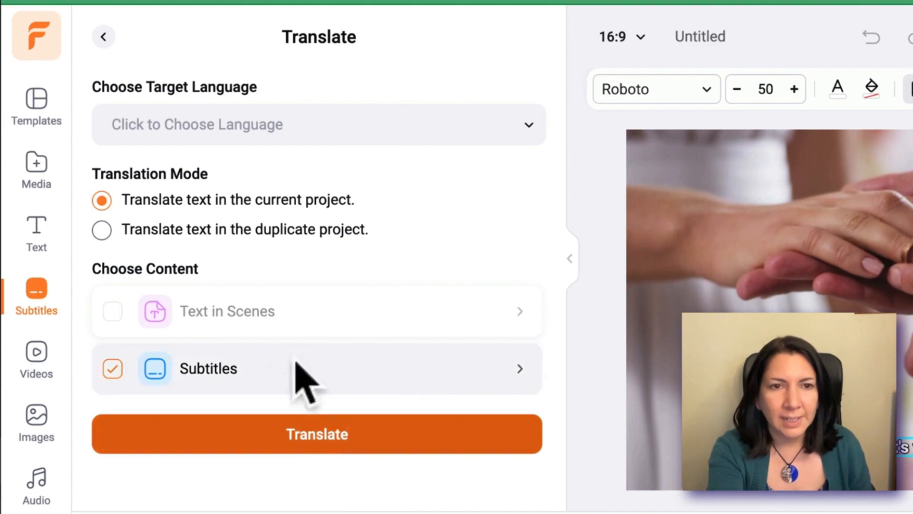
# Step: Keep both subtitle lines selected and translate them into Japanese
pyautogui.click(265, 366)
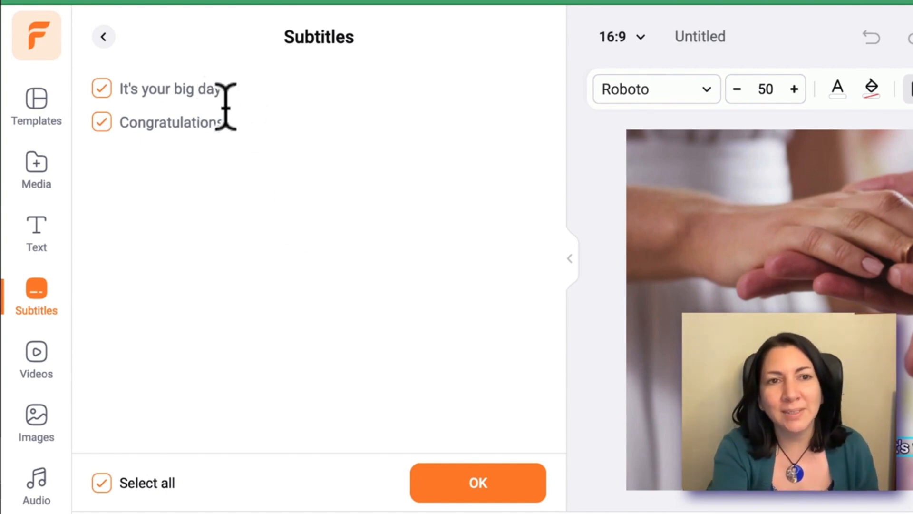
pyautogui.click(101, 90)
pyautogui.click(102, 90)
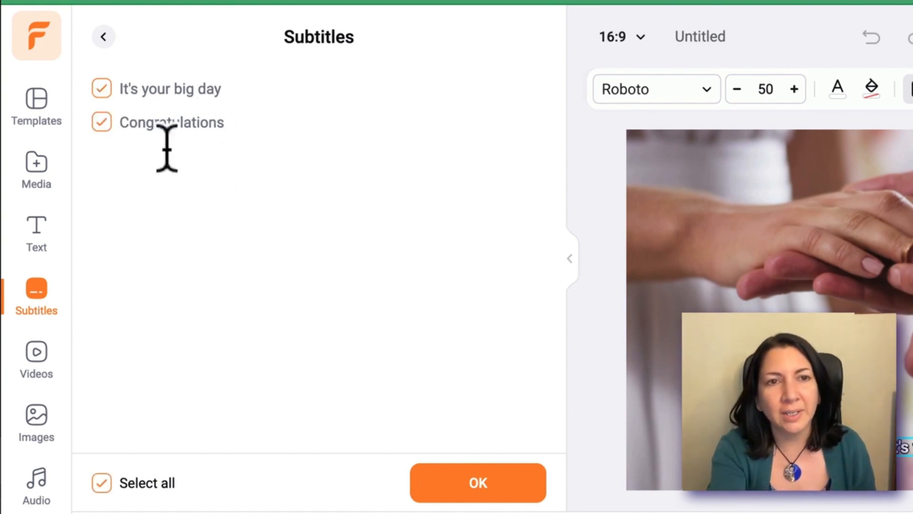
pyautogui.click(468, 495)
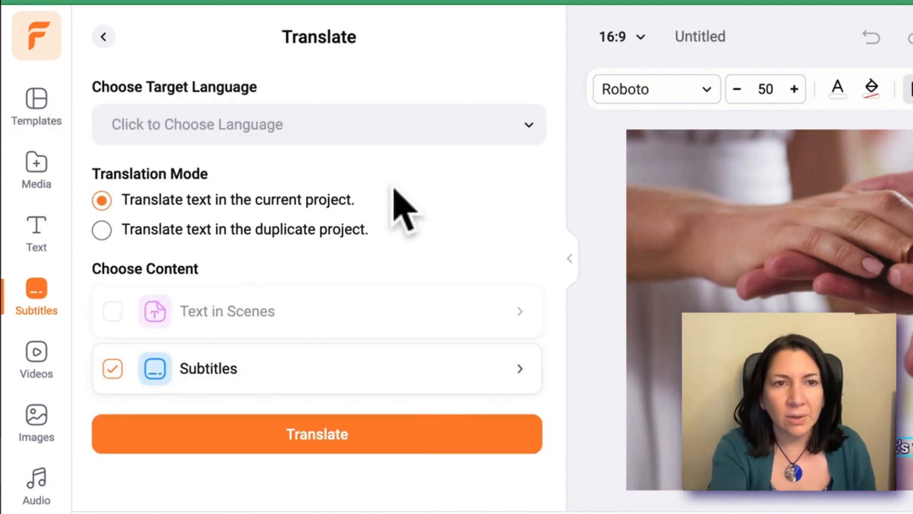
pyautogui.click(434, 129)
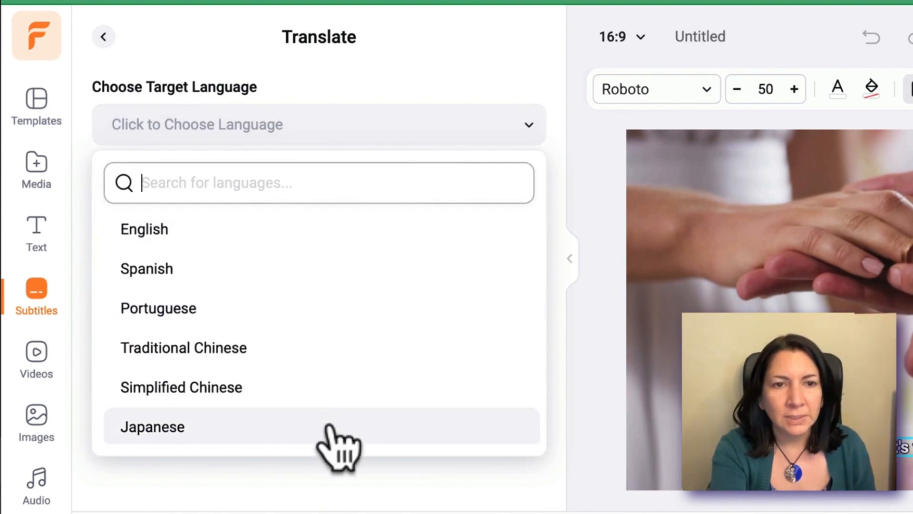
pyautogui.moveTo(329, 427); pyautogui.dragTo(356, 271)
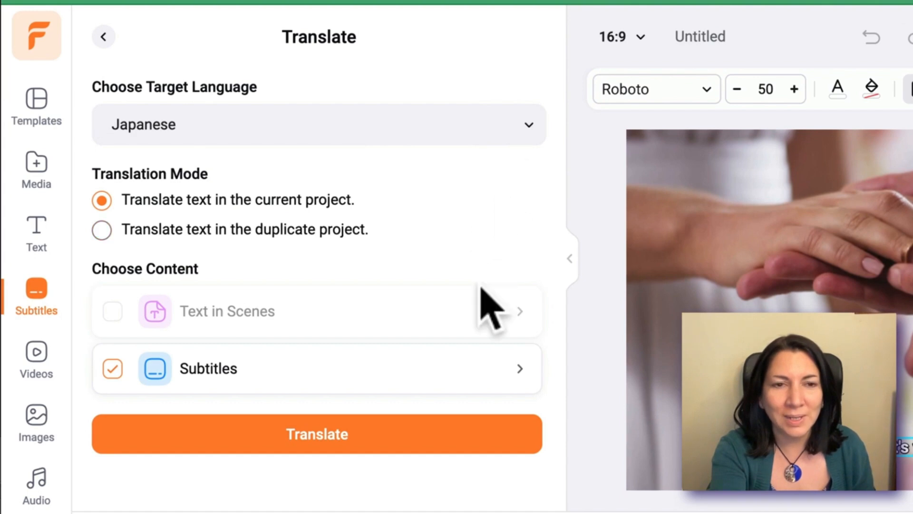
pyautogui.click(324, 432)
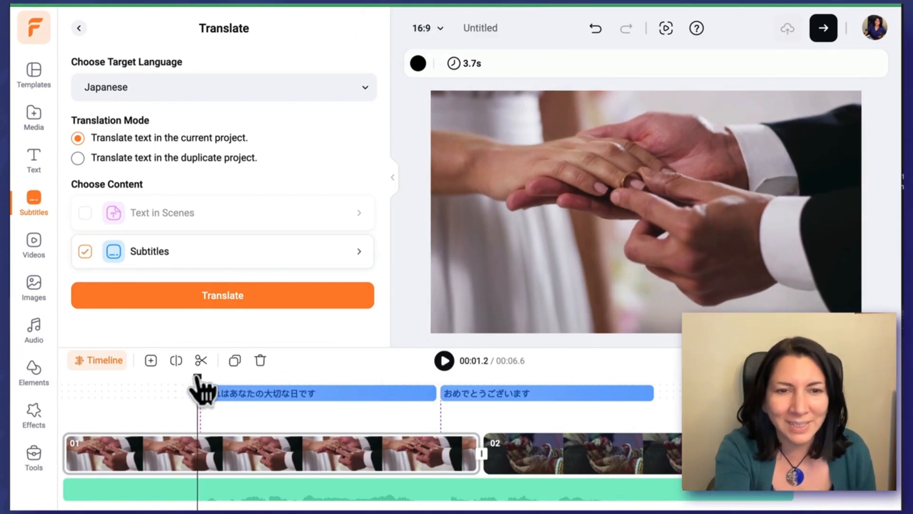
# Step: Play the video from just before the first subtitle to preview the Japanese subtitles, then pause
pyautogui.moveTo(176, 376); pyautogui.dragTo(187, 377)
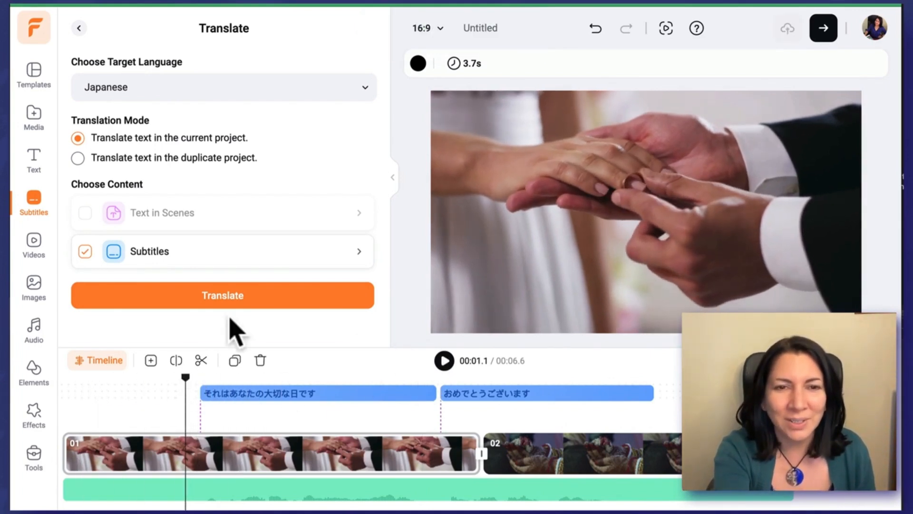
pyautogui.click(441, 364)
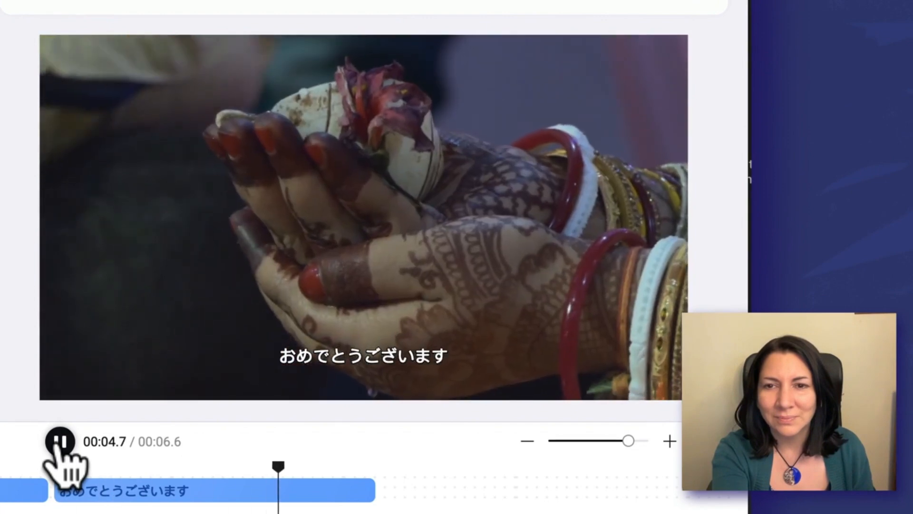
pyautogui.click(58, 443)
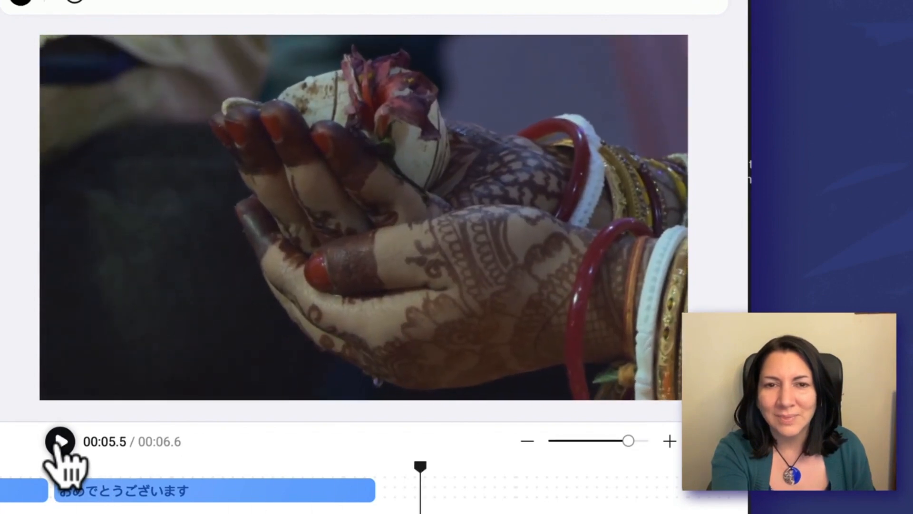
pyautogui.click(191, 80)
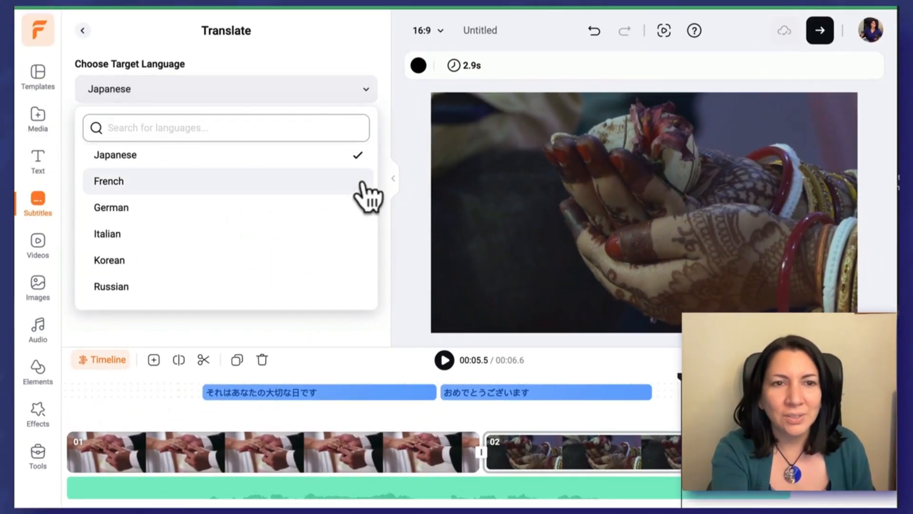
# Step: Retranslate the subtitles into Italian and scrub to about 00:03.0 to check them
pyautogui.click(262, 228)
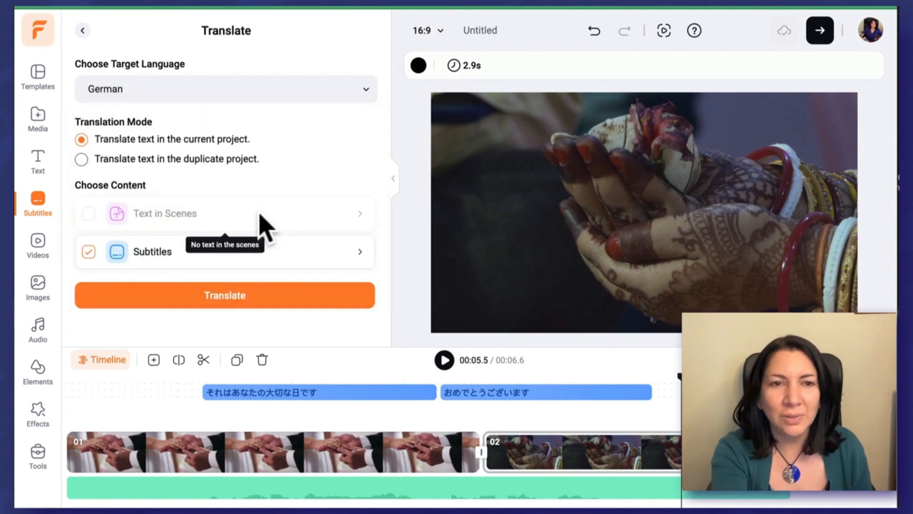
pyautogui.click(353, 96)
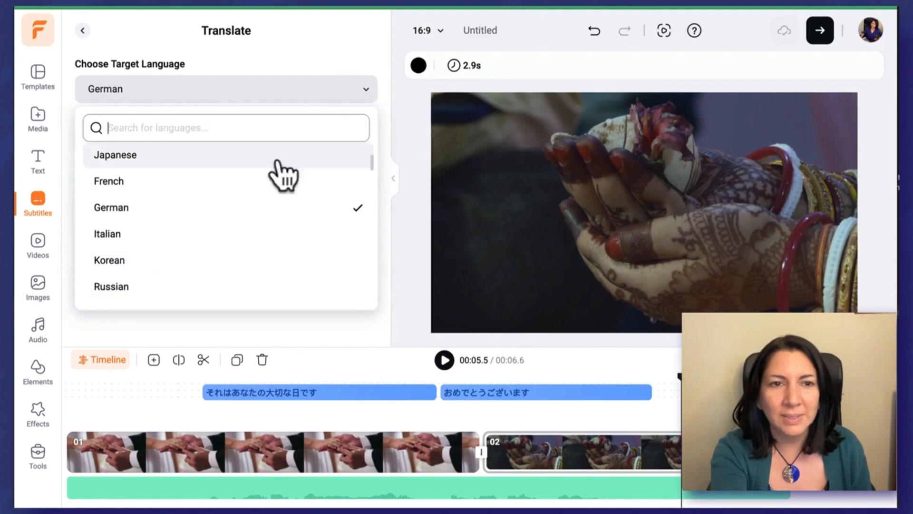
pyautogui.click(205, 237)
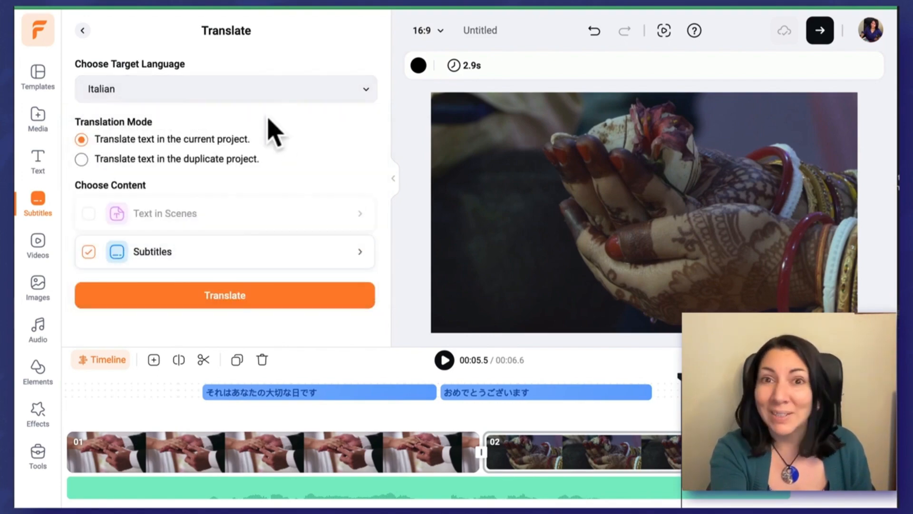
pyautogui.click(232, 297)
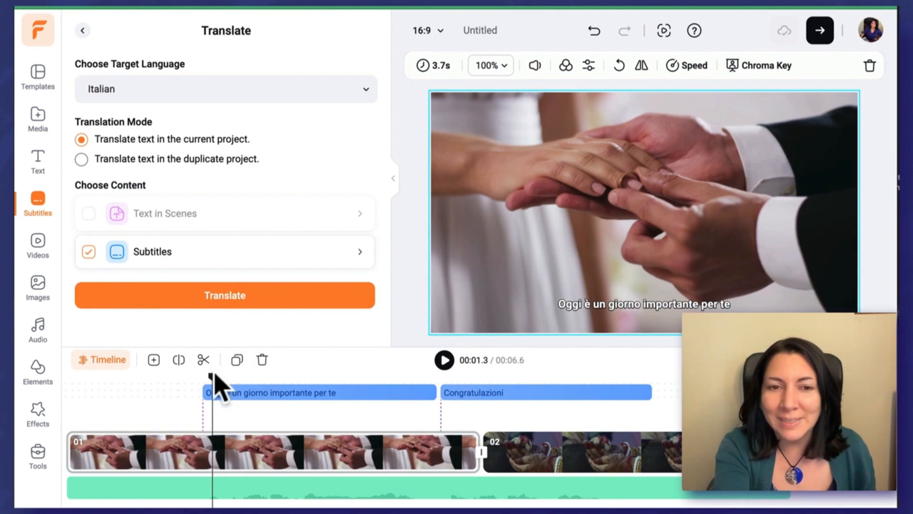
pyautogui.moveTo(213, 378); pyautogui.dragTo(302, 350)
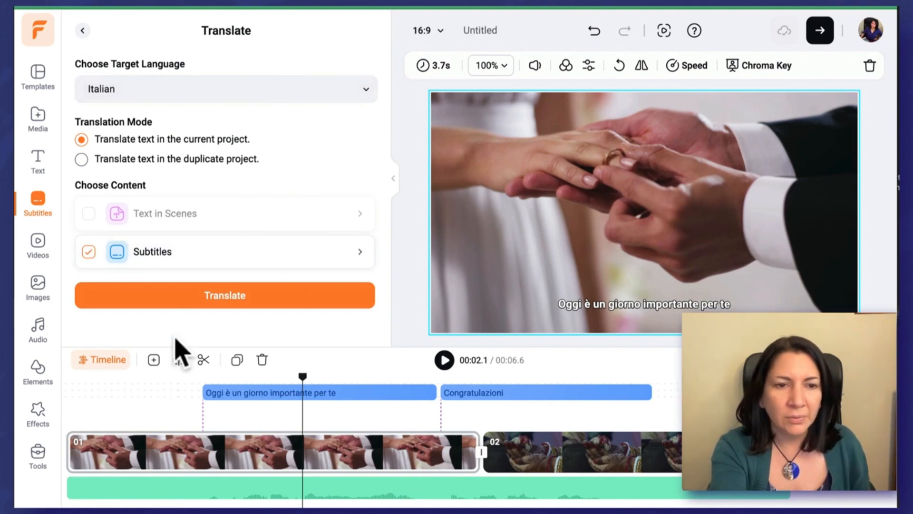
# Step: Open the AI Translator from the AI-Powered Tools list under Tools
pyautogui.click(37, 455)
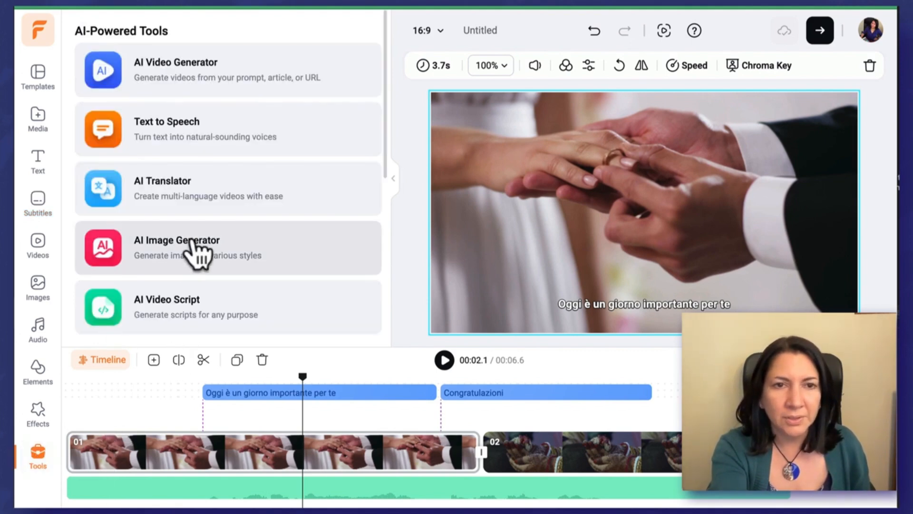
pyautogui.click(262, 193)
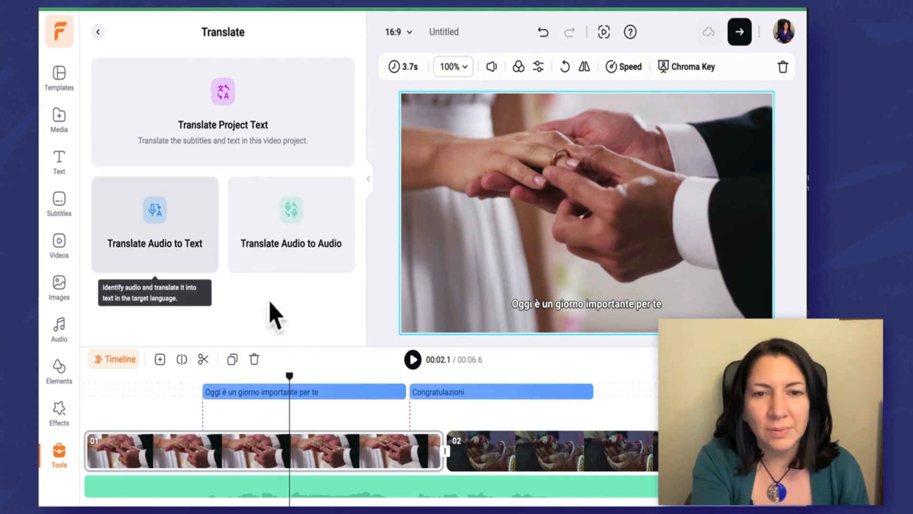
# Step: Remove the first clip and subtitle track, rewind, and set Spanish as the target language
pyautogui.click(254, 360)
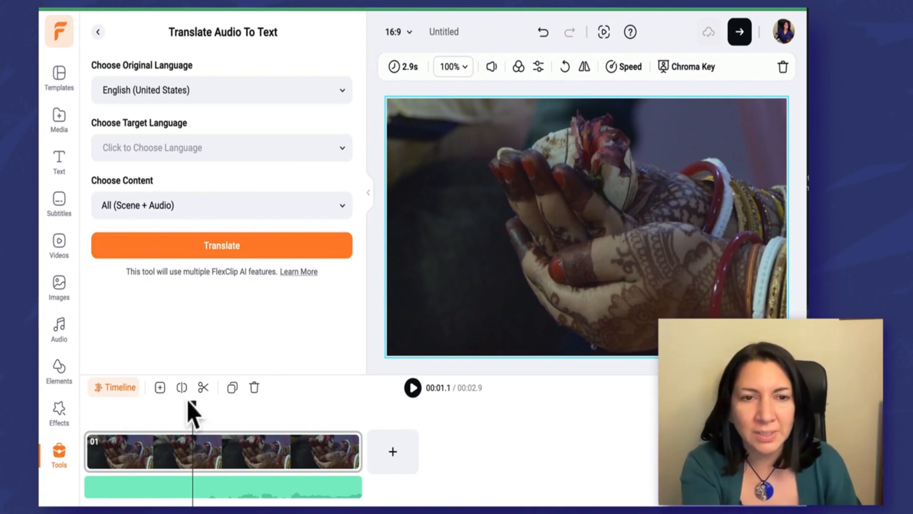
pyautogui.moveTo(191, 405); pyautogui.dragTo(82, 405)
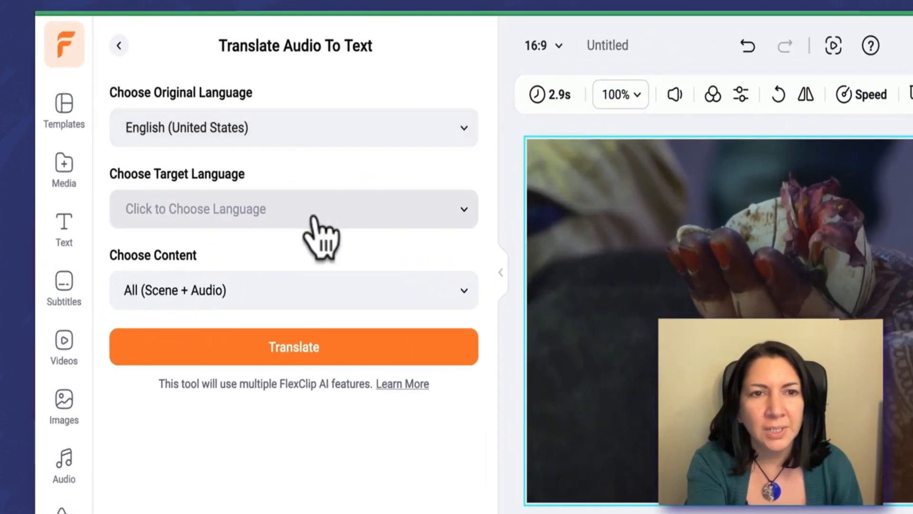
pyautogui.click(314, 210)
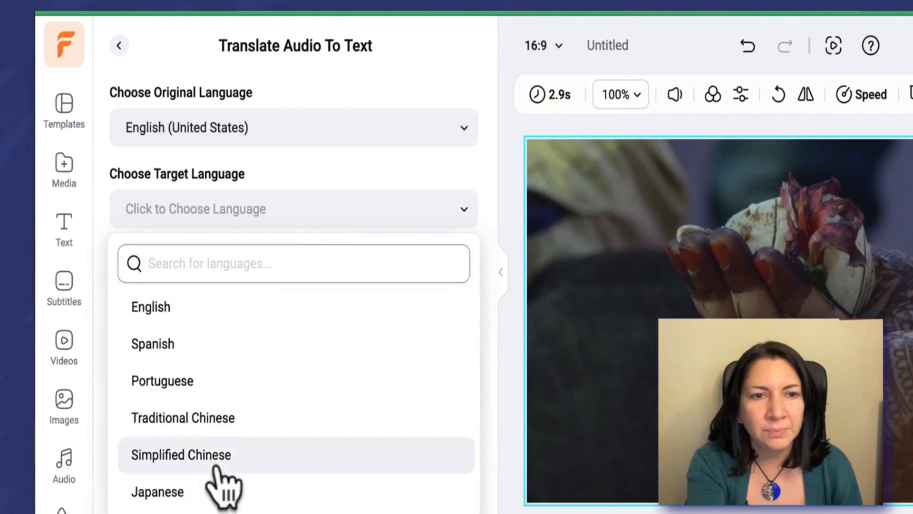
pyautogui.click(167, 348)
# Step: Translate only the English audio into Spanish subtitles, preview it, then delete the henna video
pyautogui.click(394, 287)
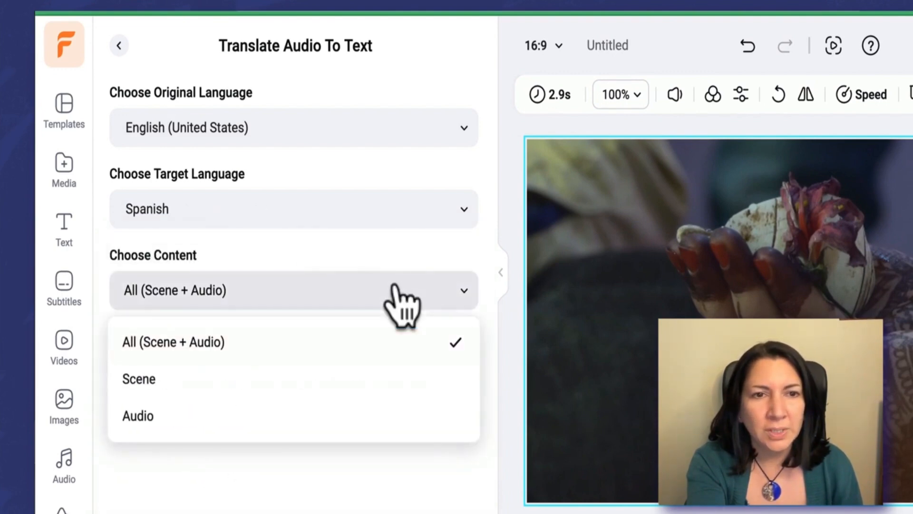
pyautogui.click(180, 413)
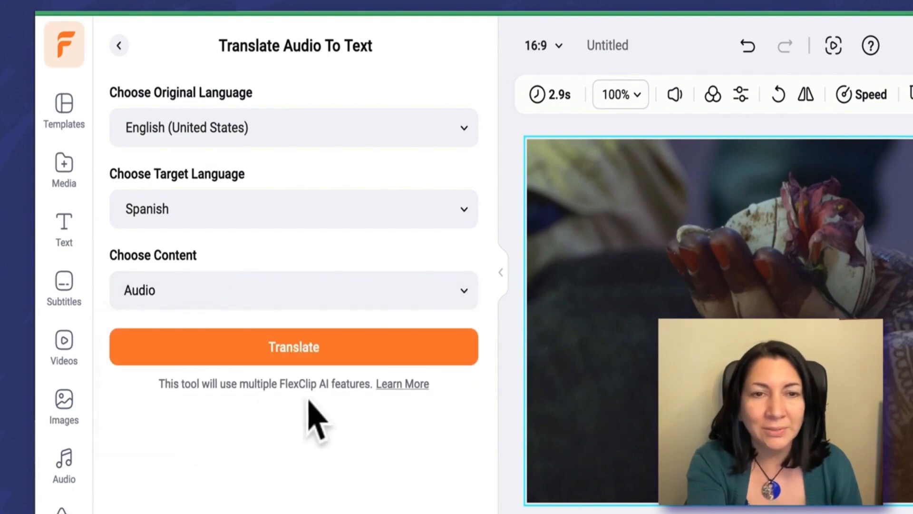
pyautogui.click(317, 349)
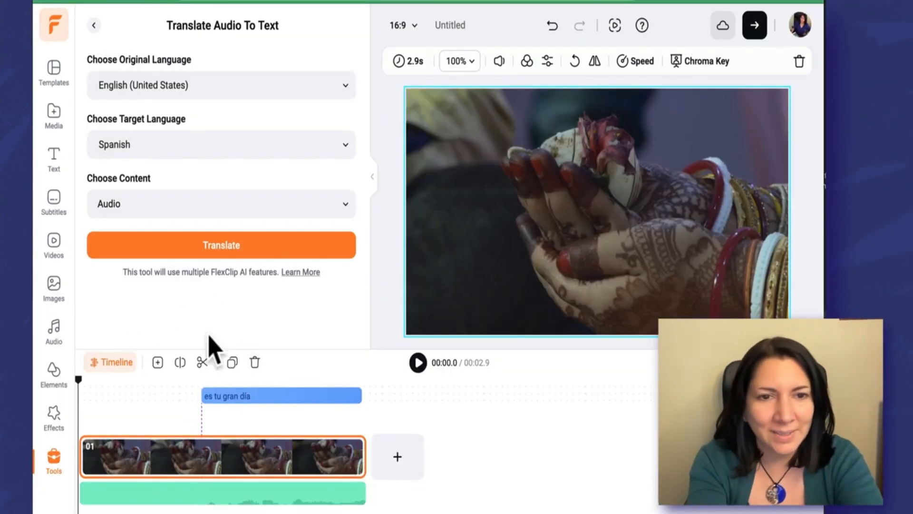
pyautogui.click(417, 363)
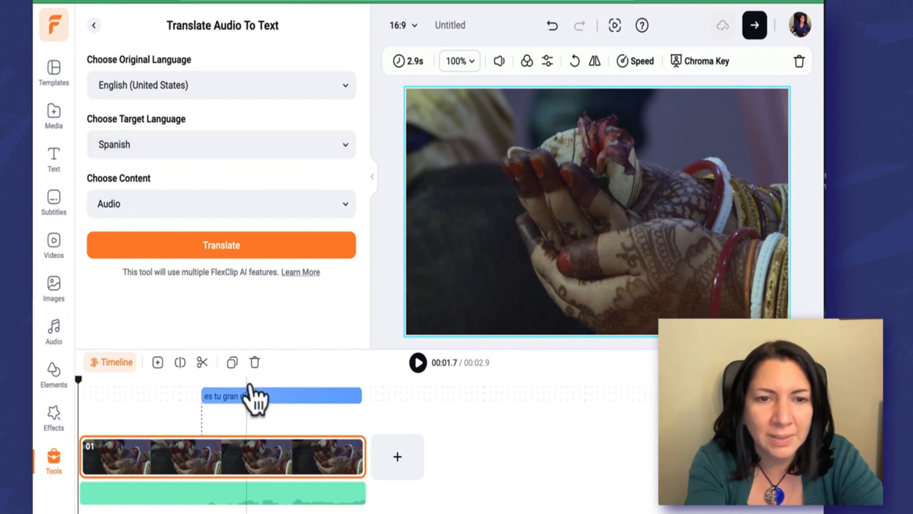
pyautogui.click(255, 364)
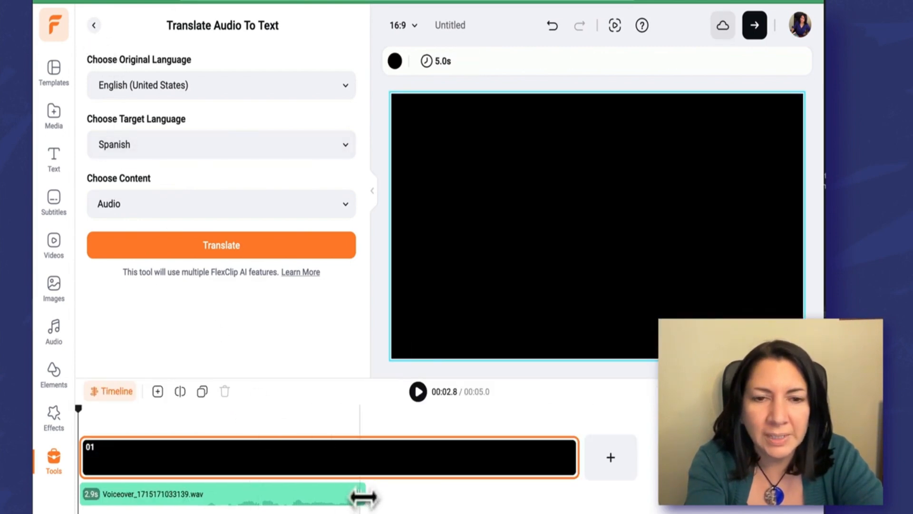
# Step: Stretch and reposition the voiceover so it spans the 5-second scene, ending near 00:04.9
pyautogui.moveTo(363, 495); pyautogui.dragTo(590, 497)
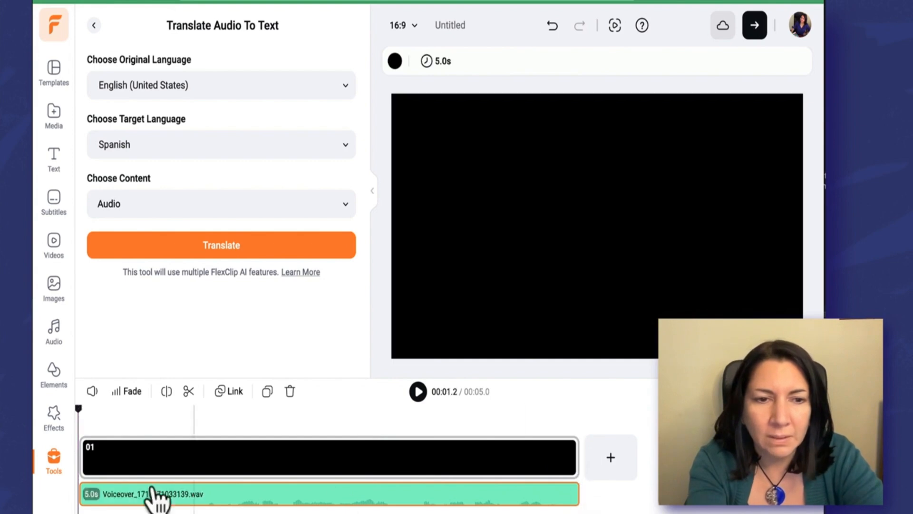
pyautogui.moveTo(85, 499); pyautogui.dragTo(117, 496)
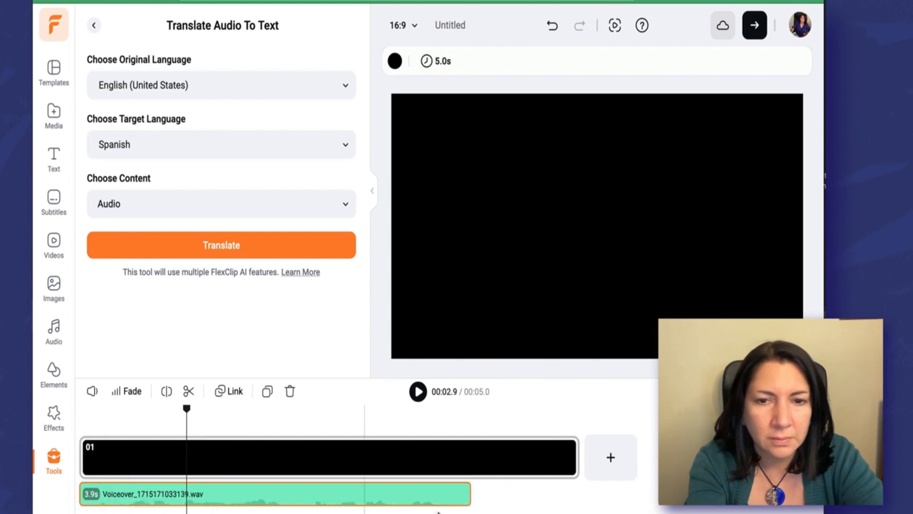
pyautogui.moveTo(467, 490); pyautogui.dragTo(573, 500)
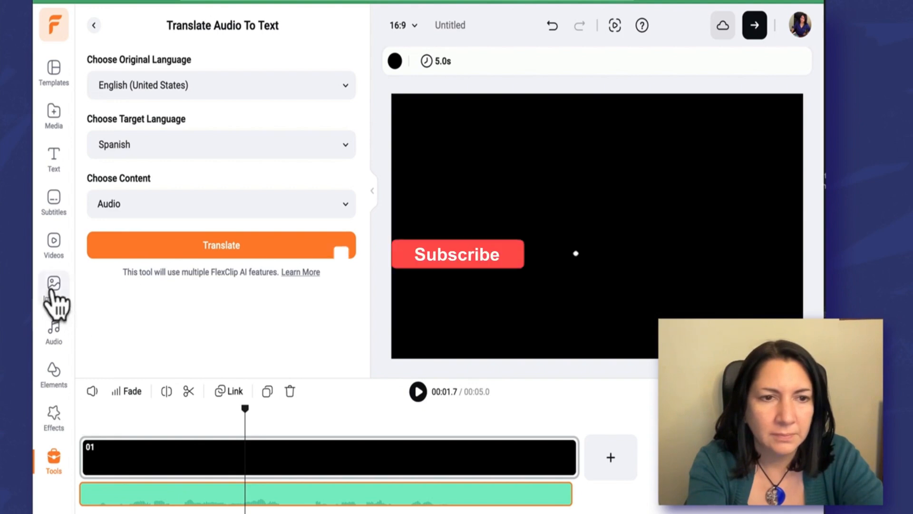
# Step: Replace the black scene with the stock wedding-ring clip trimmed to 4.9s
pyautogui.click(55, 247)
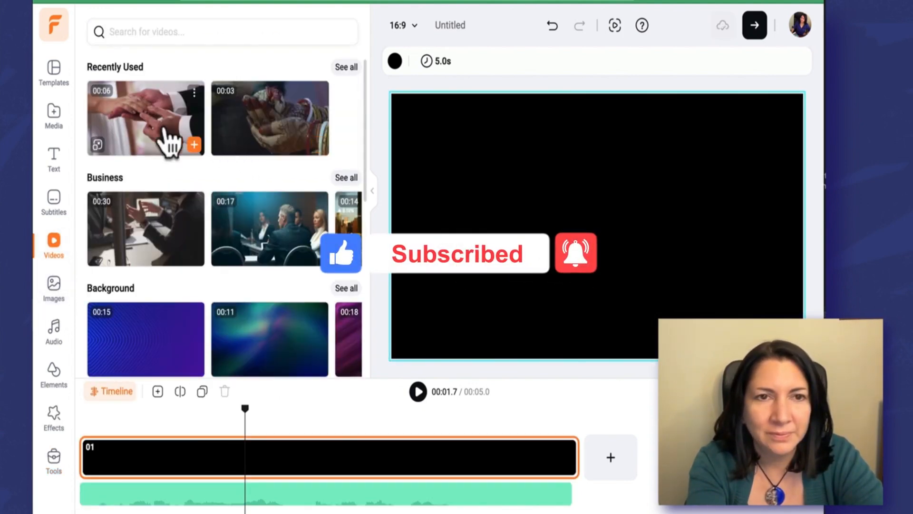
pyautogui.moveTo(167, 145); pyautogui.dragTo(405, 189)
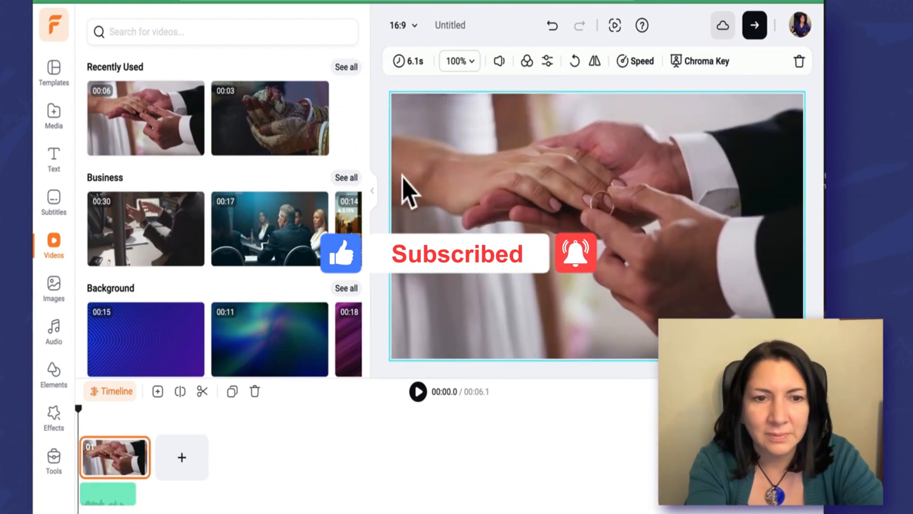
pyautogui.moveTo(147, 461); pyautogui.dragTo(133, 461)
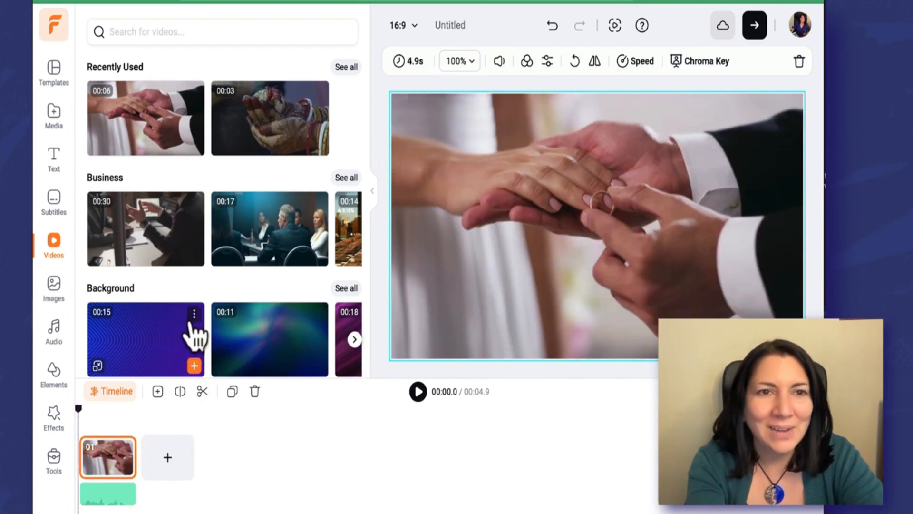
pyautogui.click(54, 457)
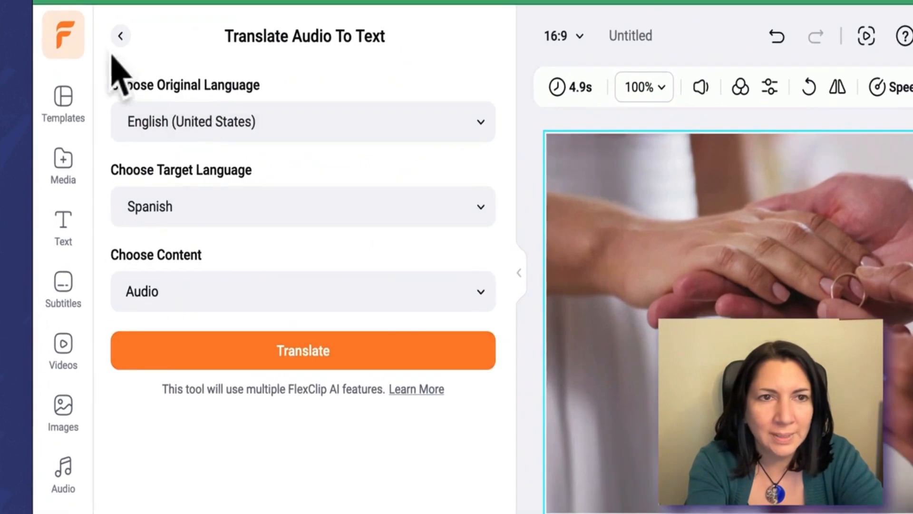
pyautogui.click(94, 26)
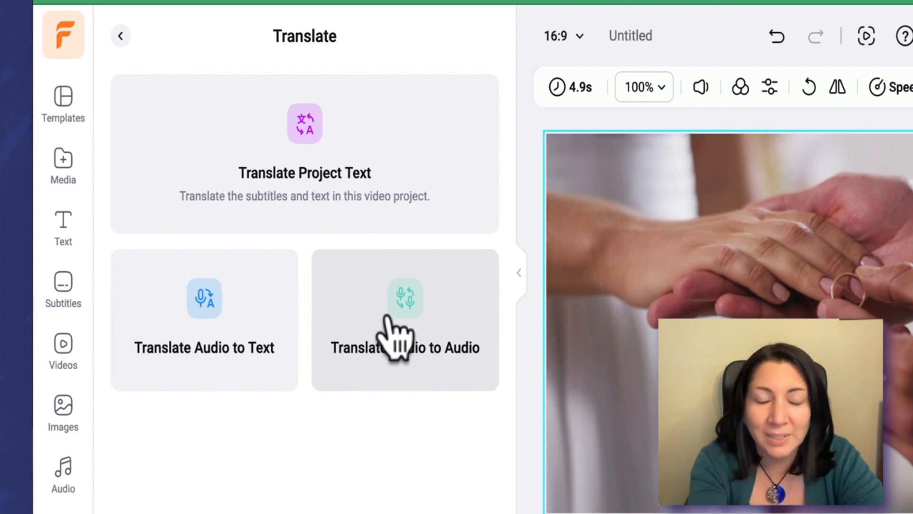
# Step: Set the audio-to-audio translation target to German (Germany) with the Katja voice
pyautogui.click(394, 332)
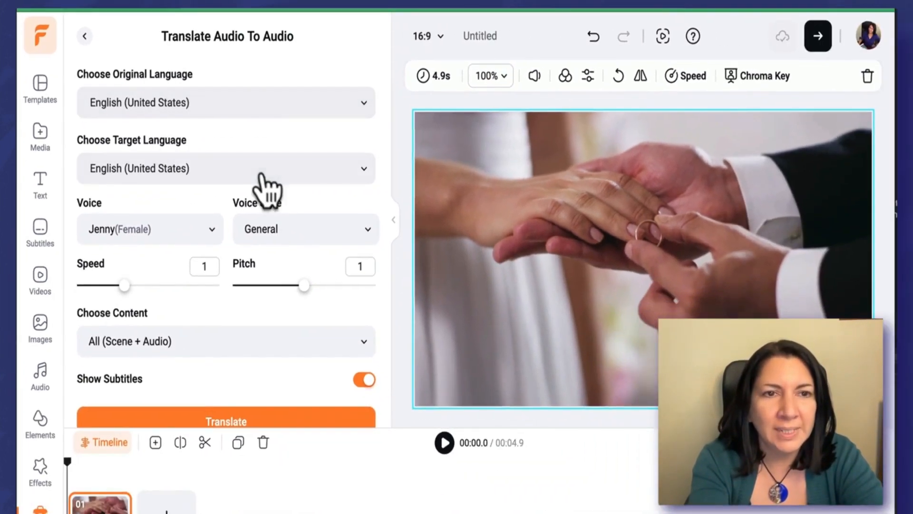
pyautogui.click(362, 170)
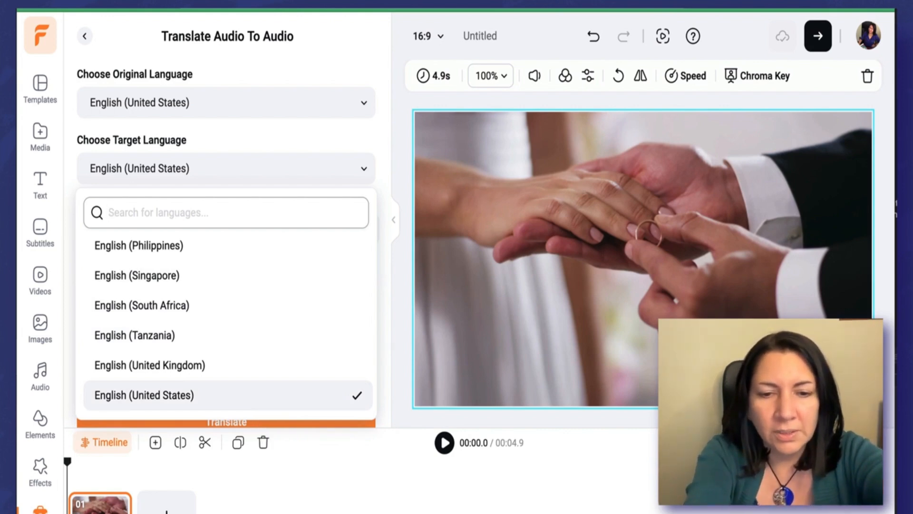
pyautogui.write('german')
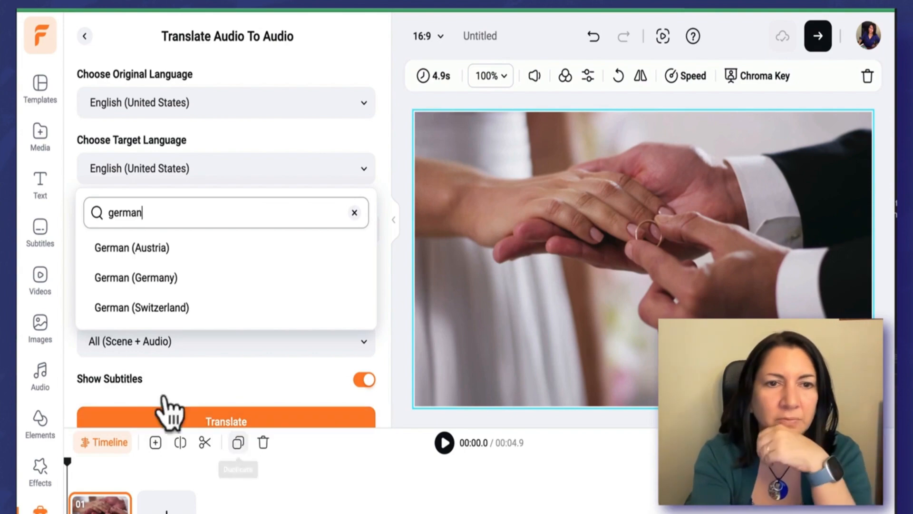
pyautogui.click(167, 285)
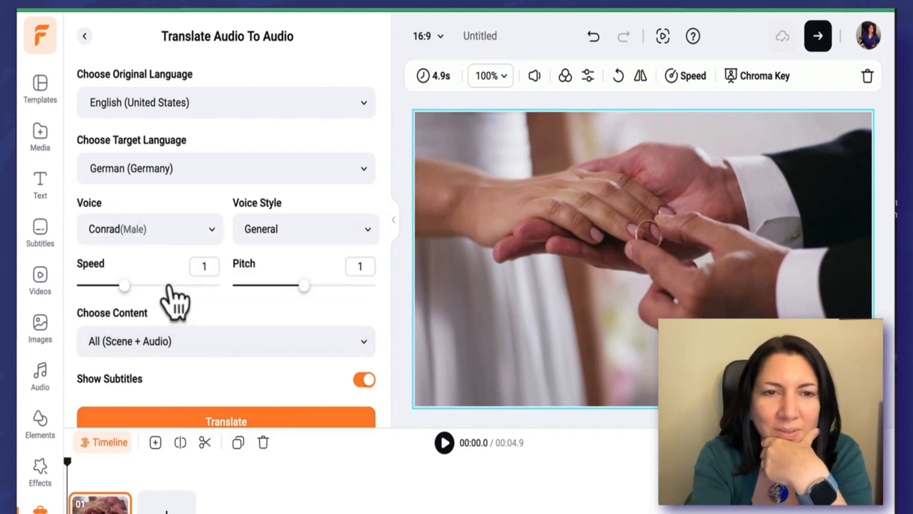
pyautogui.click(209, 238)
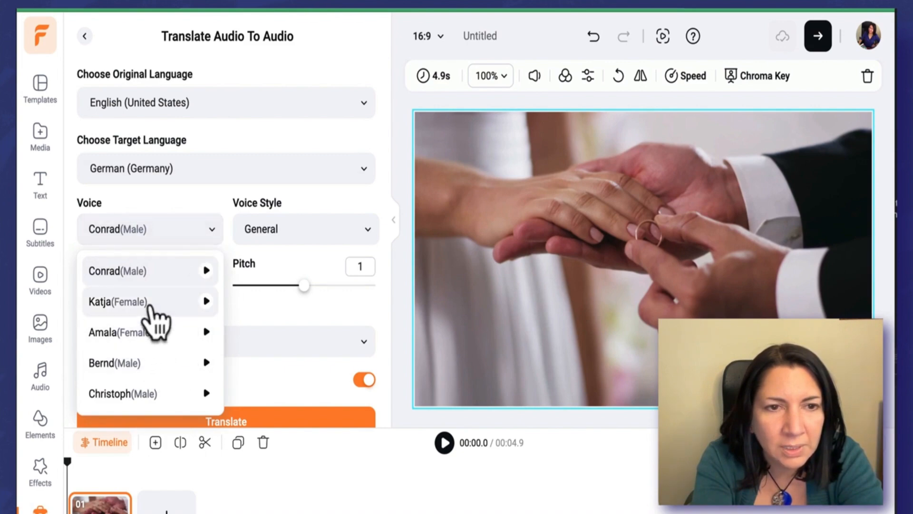
pyautogui.click(119, 301)
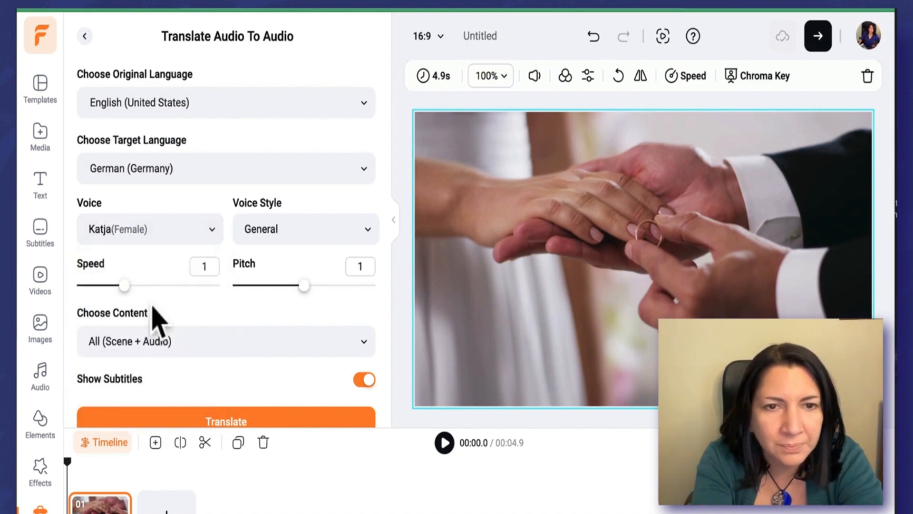
# Step: Choose the Cheerful style and audio-only content, then run the German translation
pyautogui.click(318, 238)
pyautogui.click(305, 300)
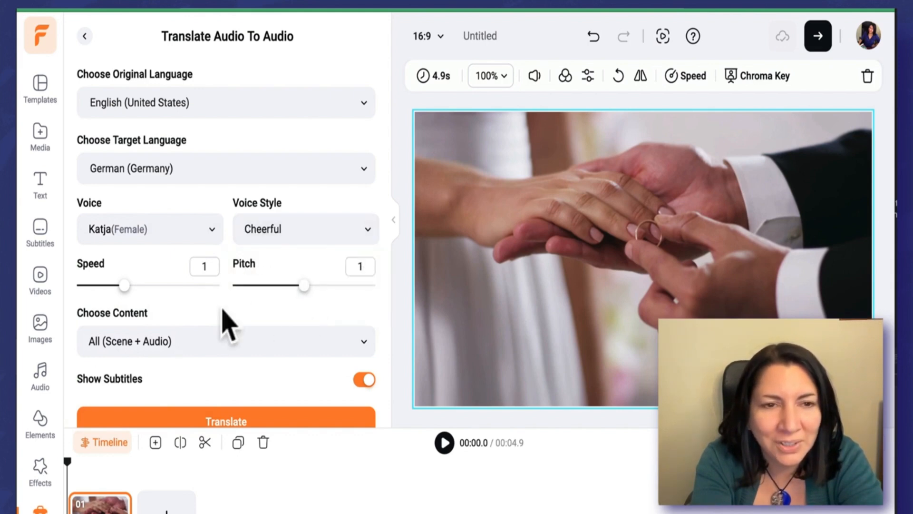
pyautogui.click(185, 345)
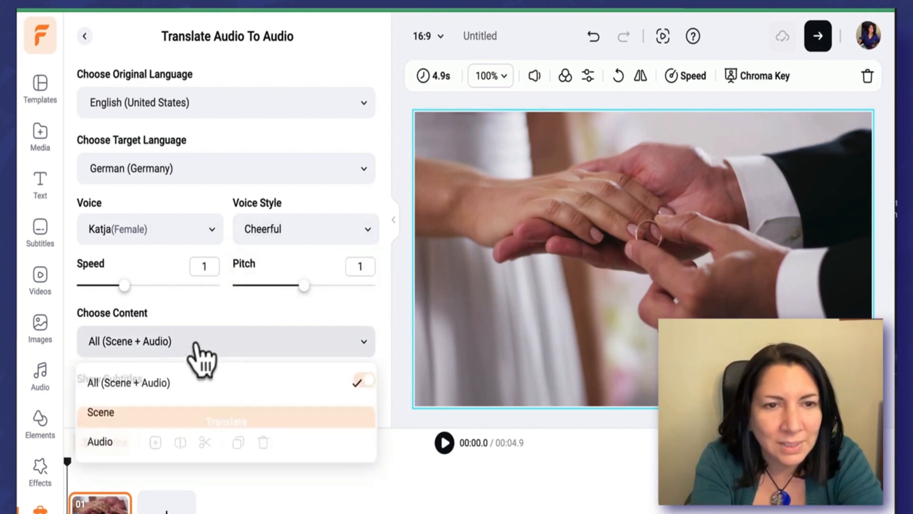
pyautogui.click(145, 439)
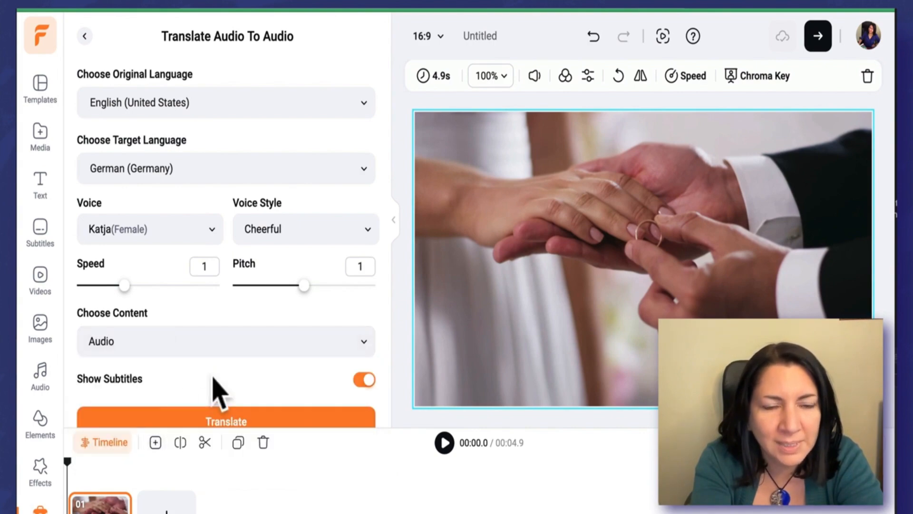
pyautogui.click(212, 421)
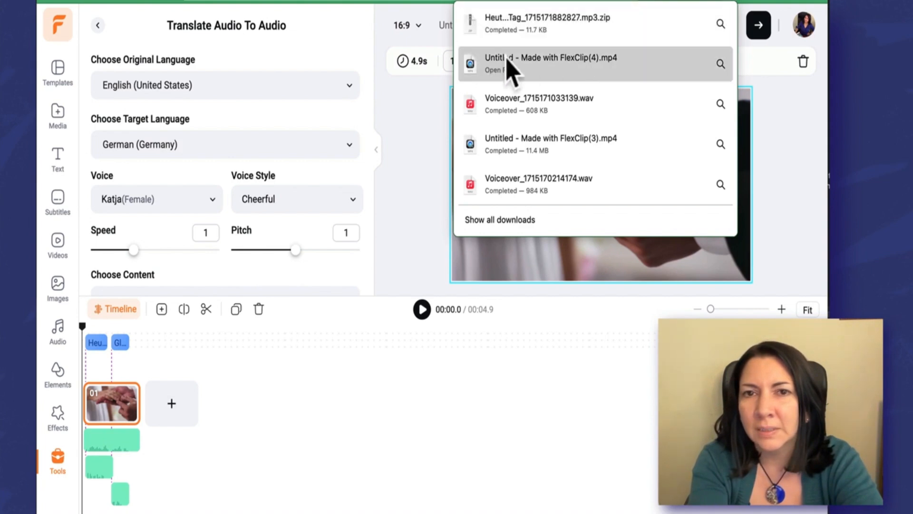
# Step: Preview the ring footage with German voice and subtitles 'Heute ist dein großer Tag' and 'Glückwünsche'
pyautogui.click(388, 57)
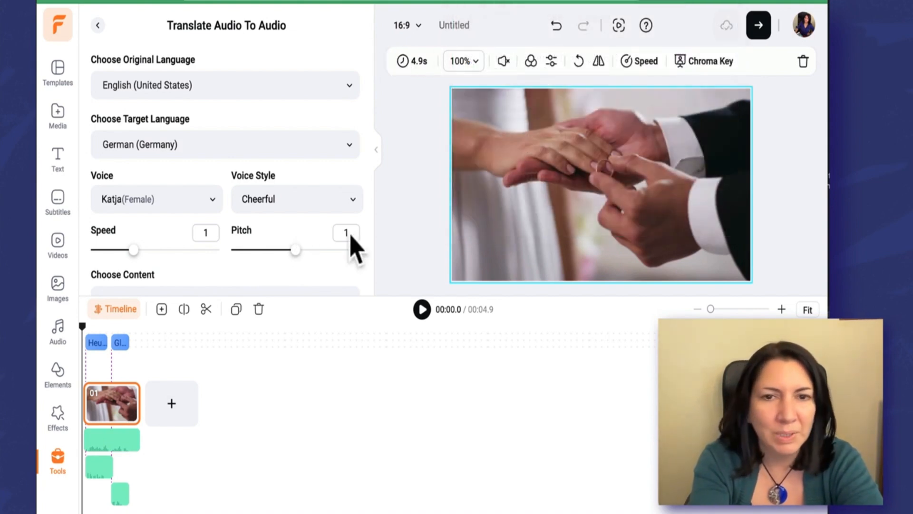
pyautogui.click(422, 310)
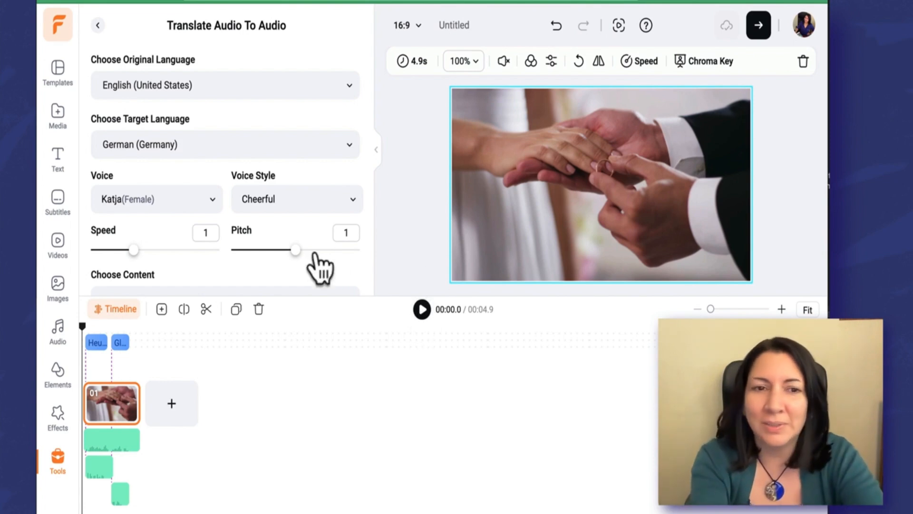
pyautogui.click(90, 330)
pyautogui.moveTo(82, 328); pyautogui.dragTo(109, 333)
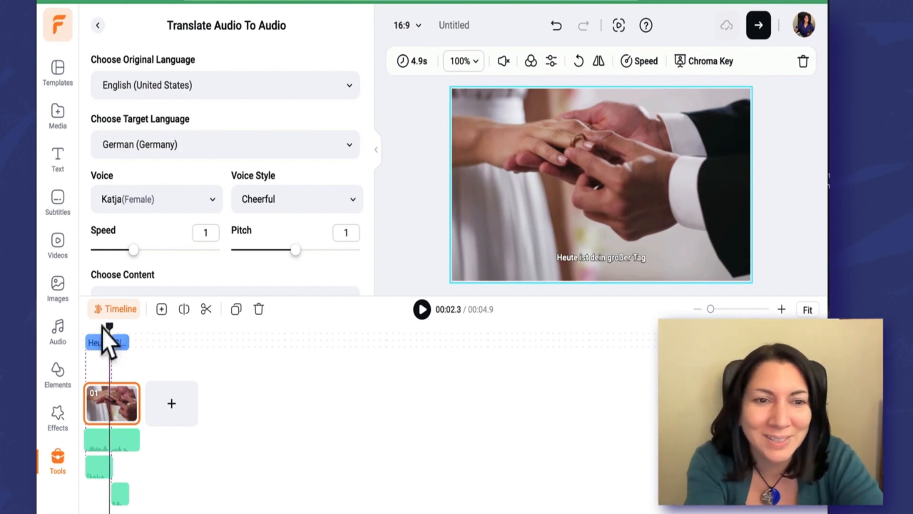
pyautogui.moveTo(103, 329); pyautogui.dragTo(81, 328)
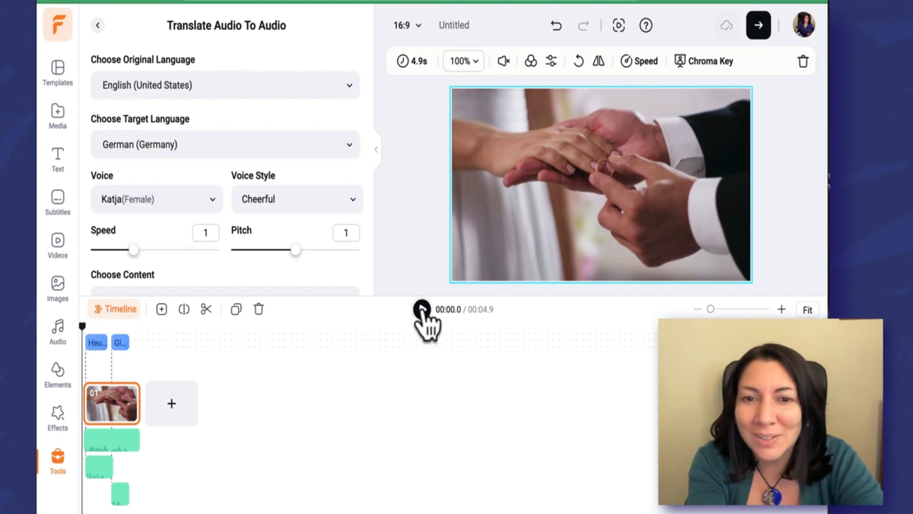
pyautogui.click(421, 309)
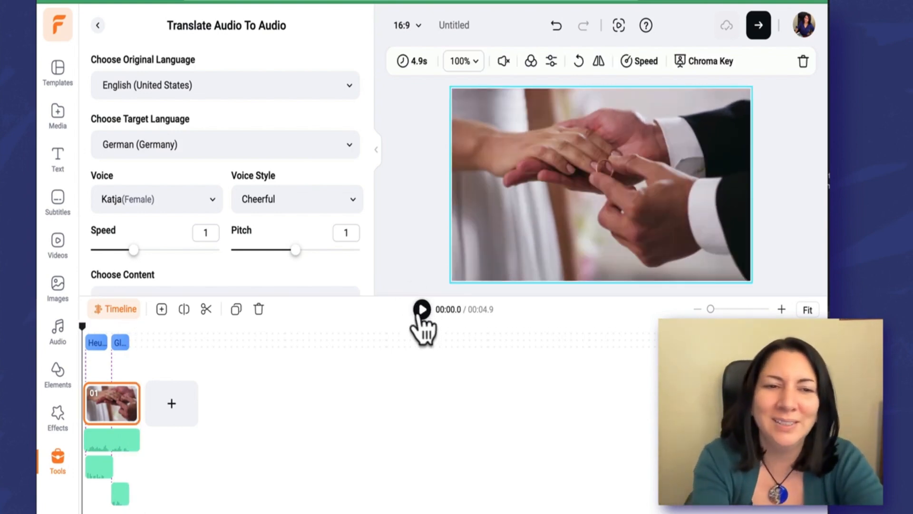
pyautogui.moveTo(88, 338)
pyautogui.mouseDown()
pyautogui.moveTo(122, 339)
pyautogui.moveTo(90, 337)
pyautogui.mouseUp()
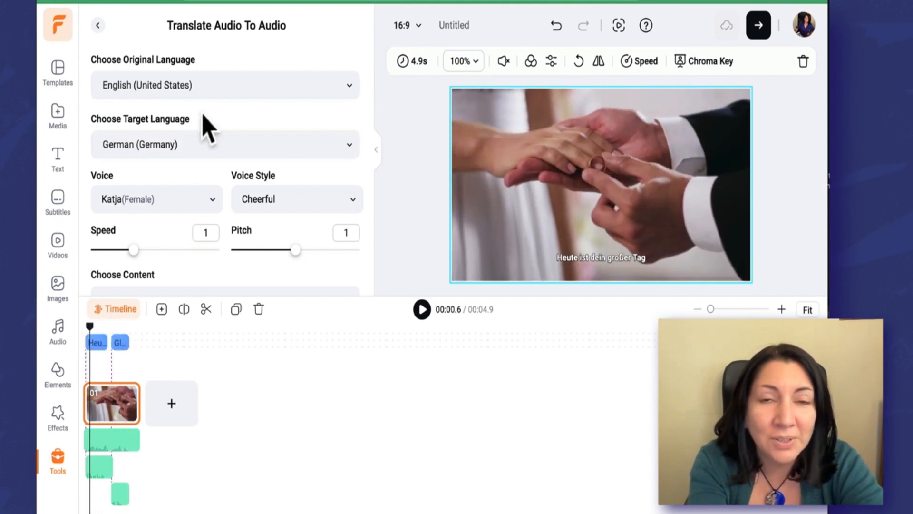